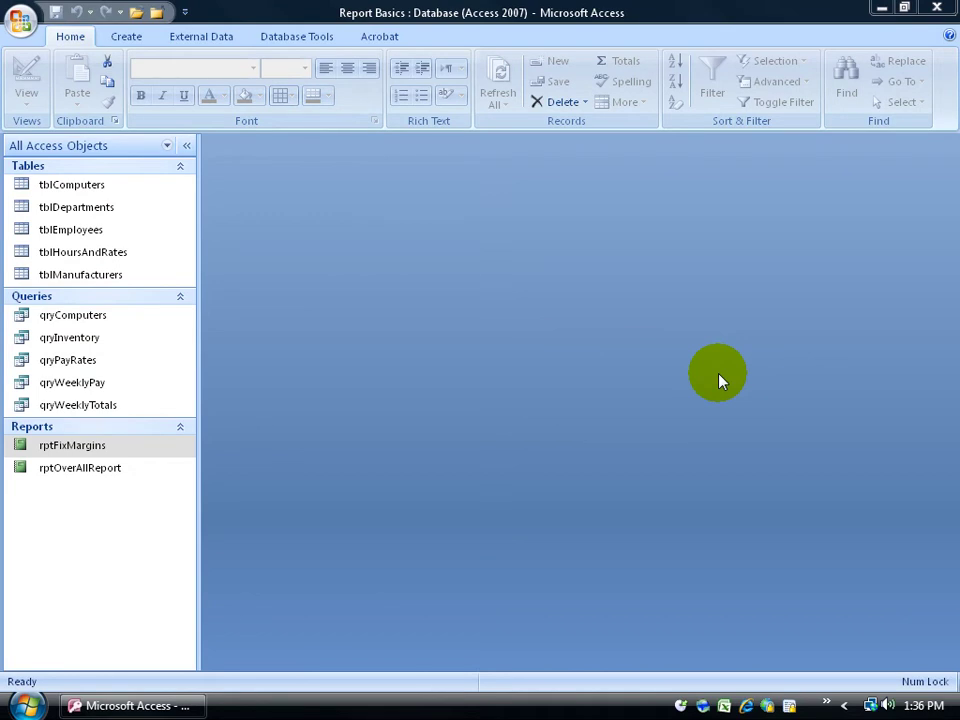
# Open the rptFixMargins report in Print Preview and zoom out to show the whole page
pyautogui.doubleClick(83, 450)
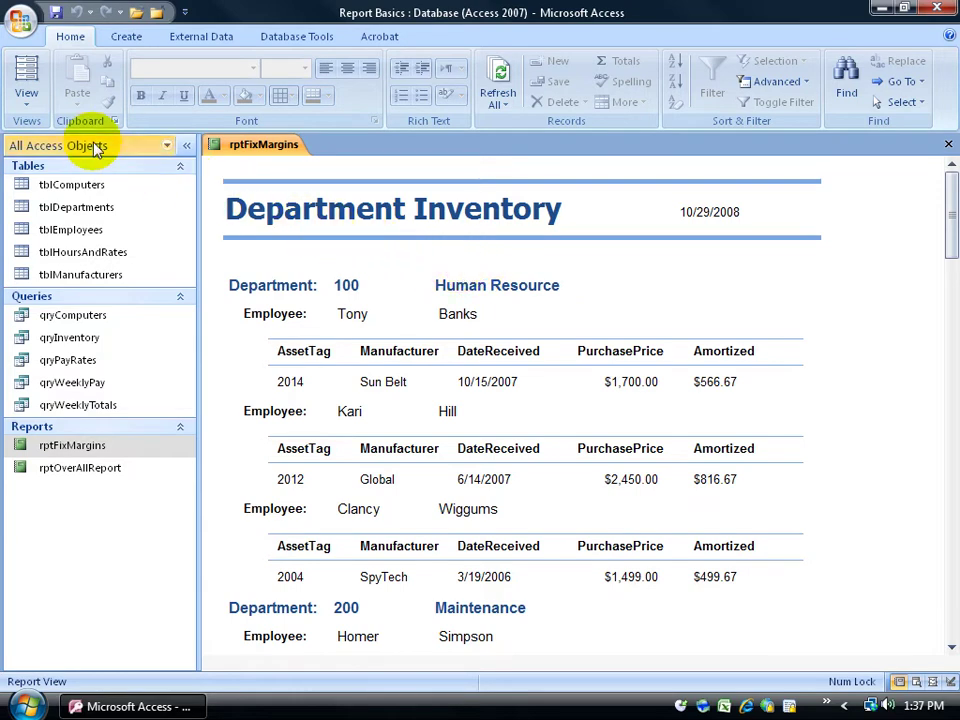
pyautogui.click(29, 105)
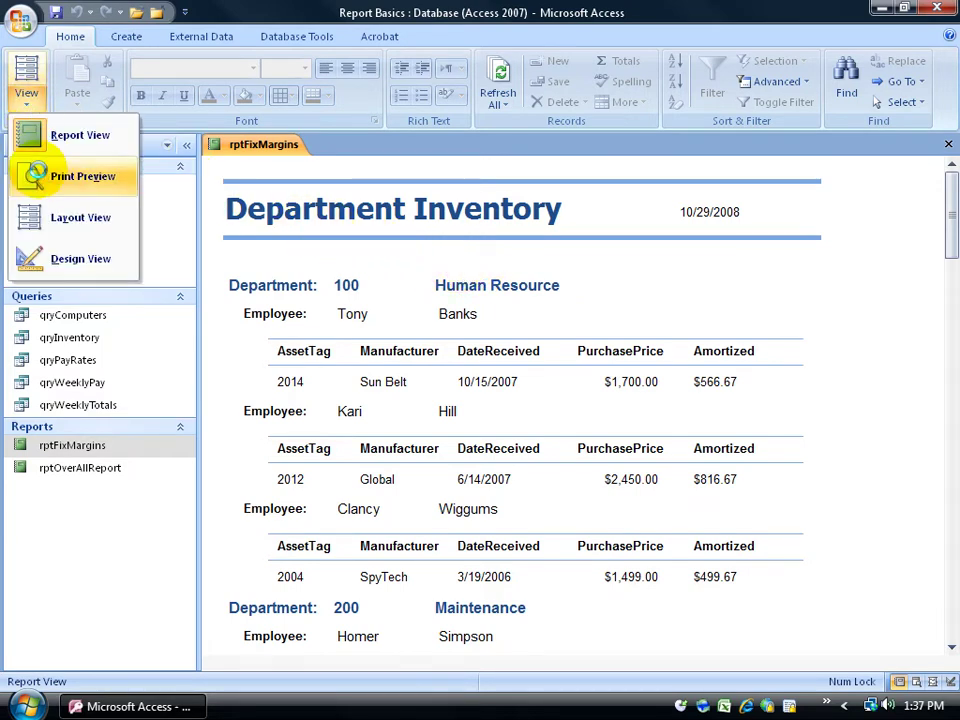
pyautogui.click(38, 174)
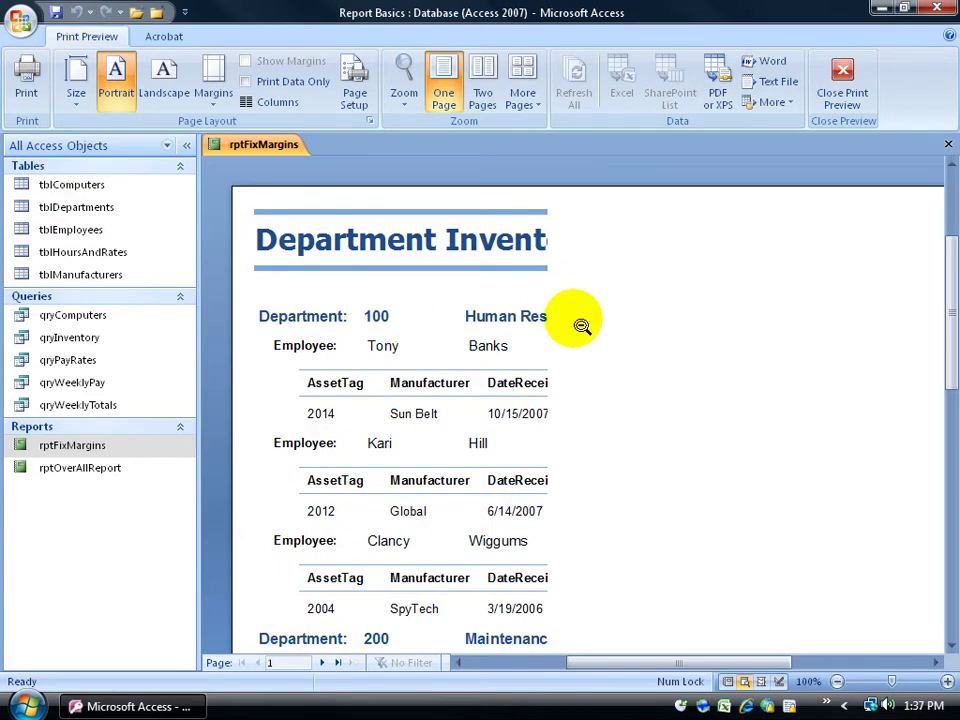
pyautogui.click(596, 319)
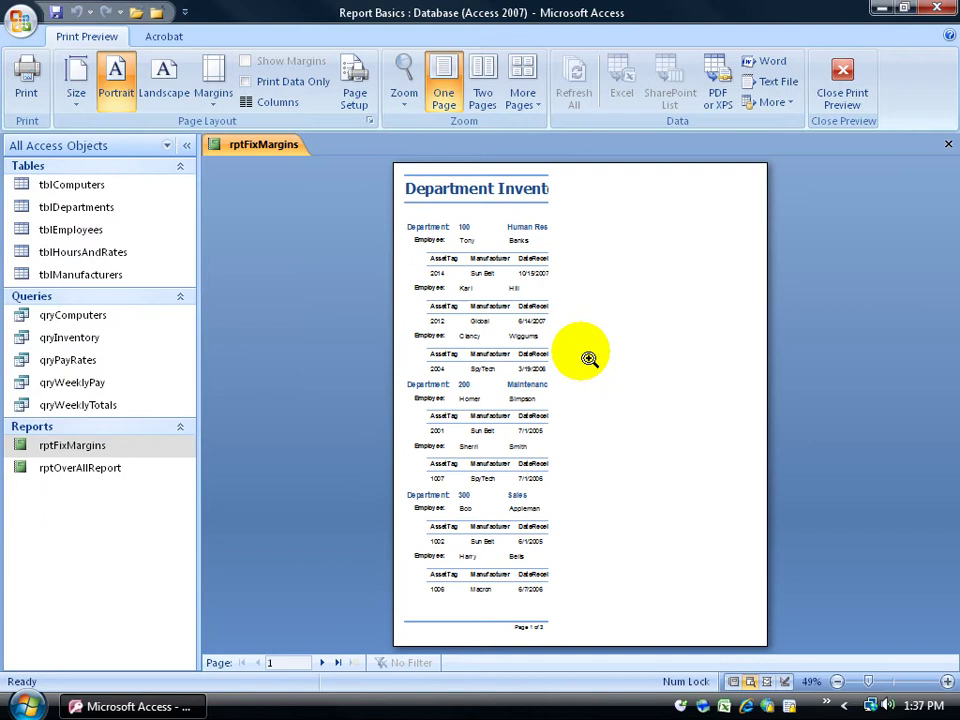
# Page through the rptFixMargins preview to the last page to examine how the content is split across pages
pyautogui.click(321, 663)
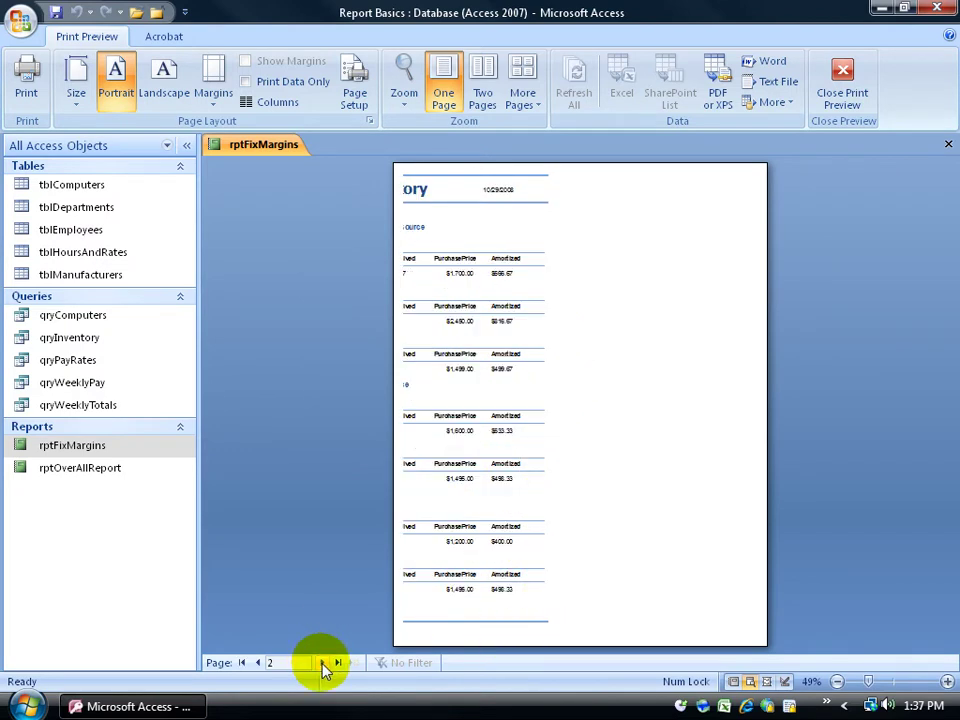
pyautogui.click(325, 663)
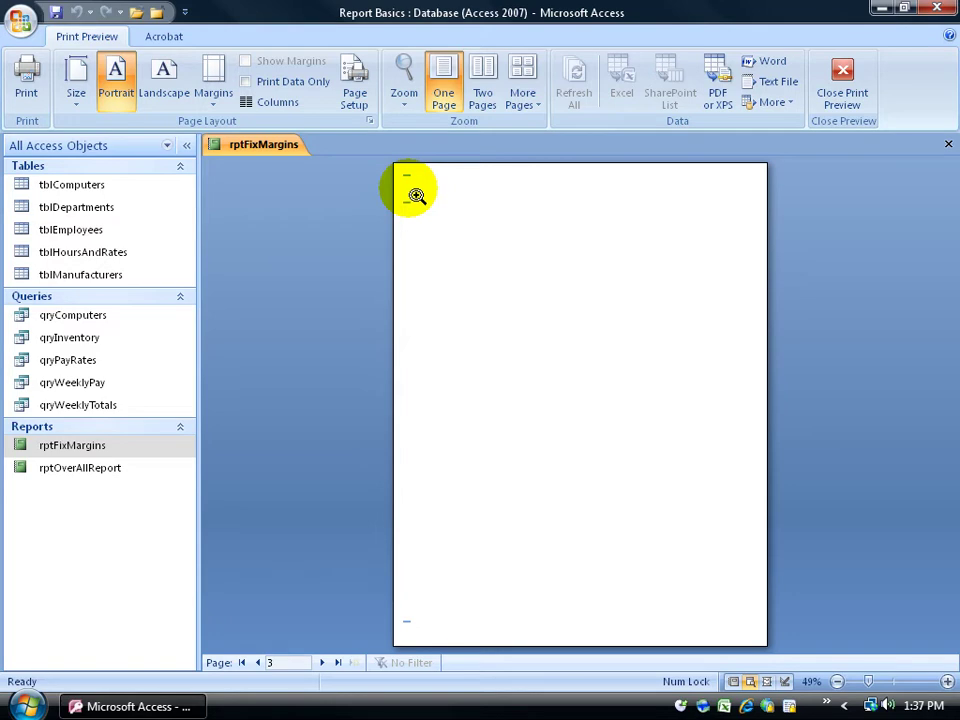
pyautogui.click(321, 663)
pyautogui.click(321, 663)
pyautogui.click(321, 663)
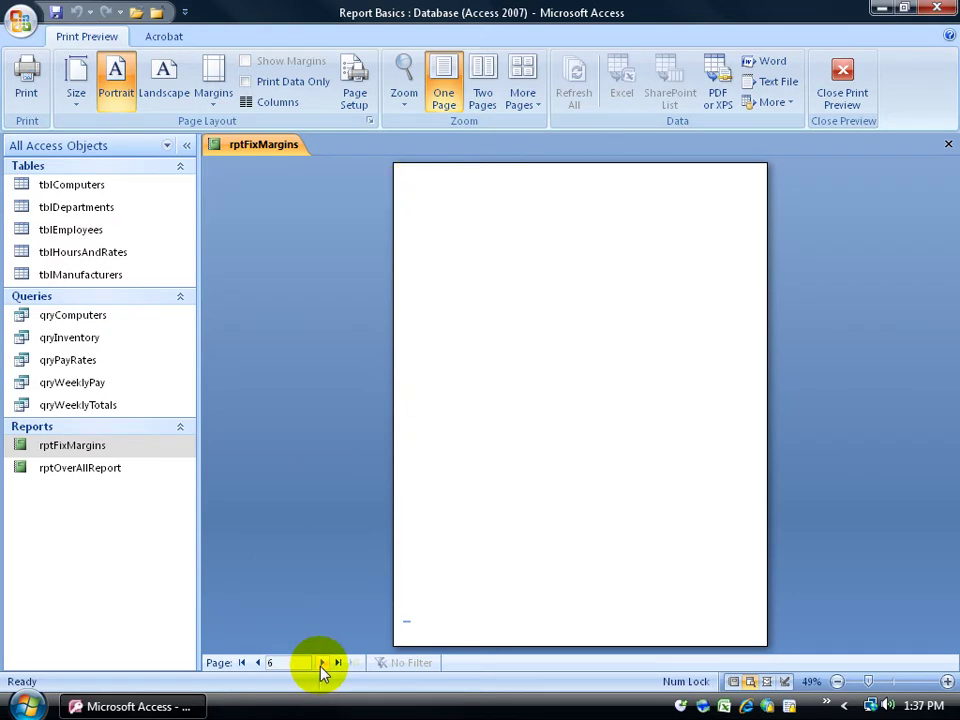
pyautogui.click(321, 663)
pyautogui.click(321, 663)
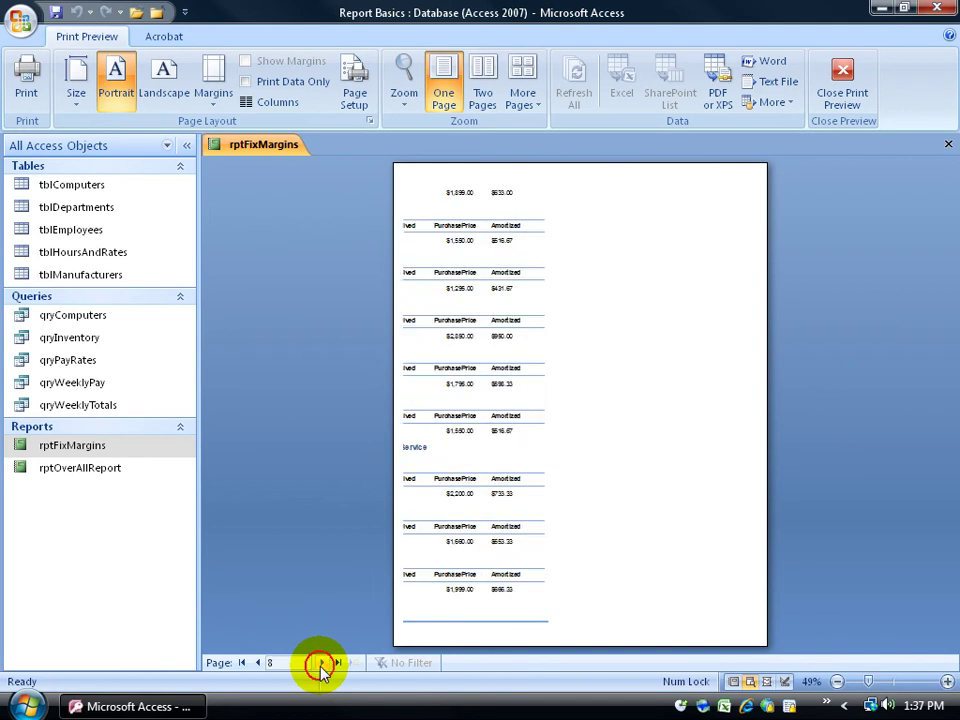
pyautogui.click(321, 663)
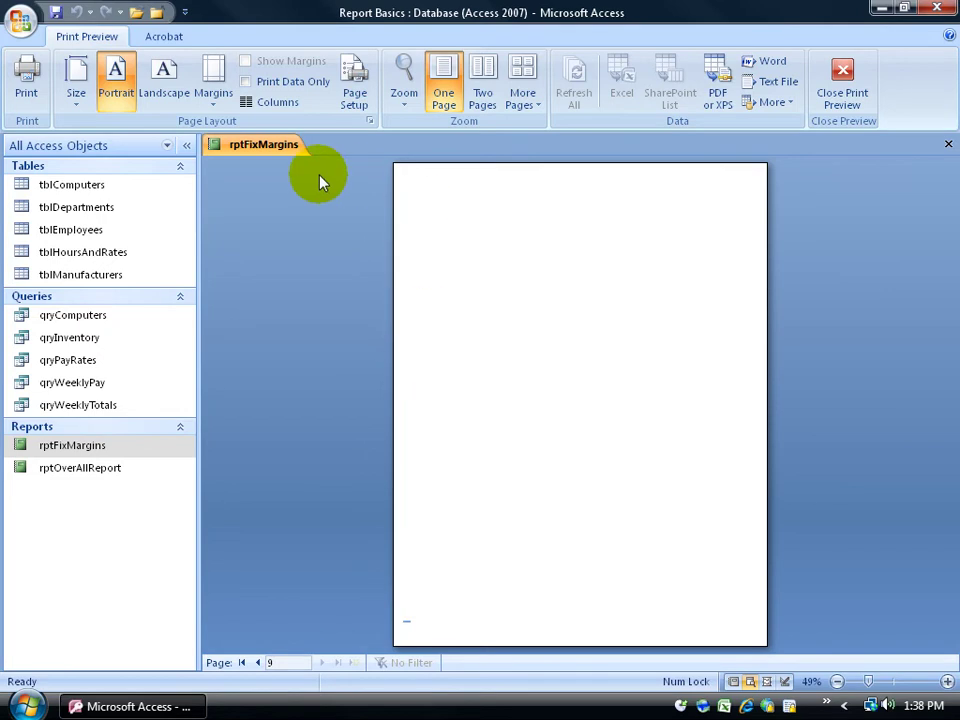
# Close the print preview of rptFixMargins and reopen the report in Print Preview
pyautogui.click(842, 75)
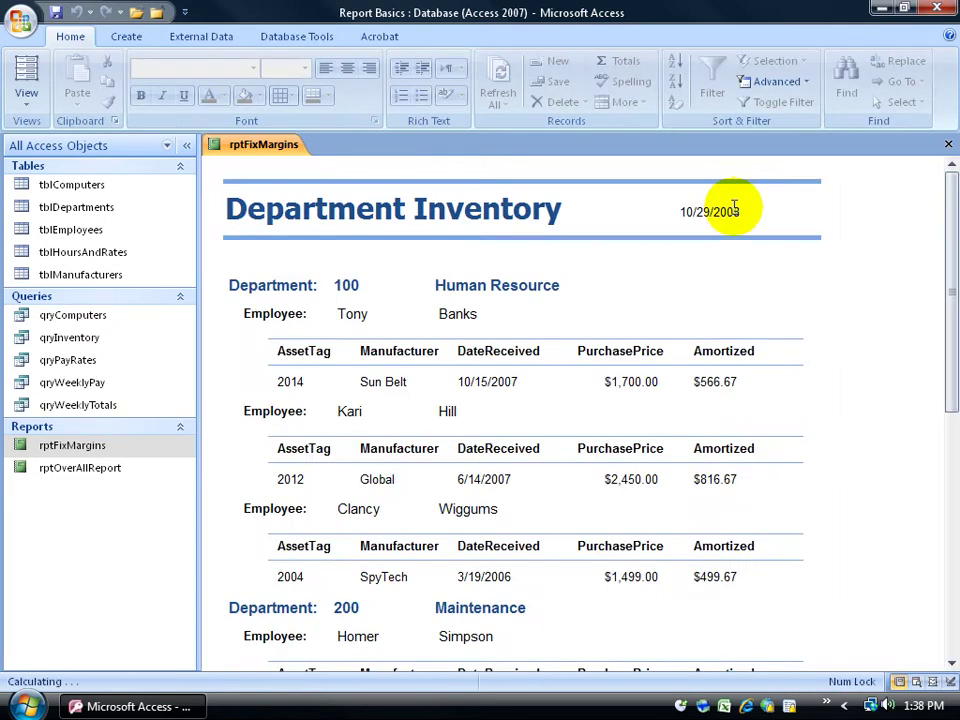
pyautogui.rightClick(256, 150)
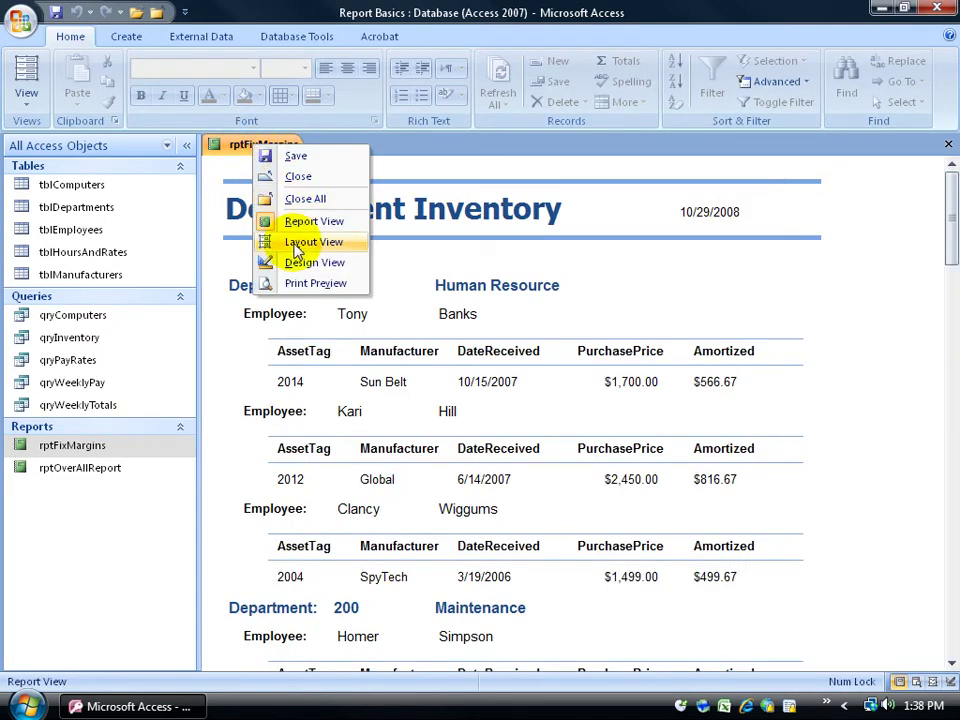
pyautogui.click(293, 286)
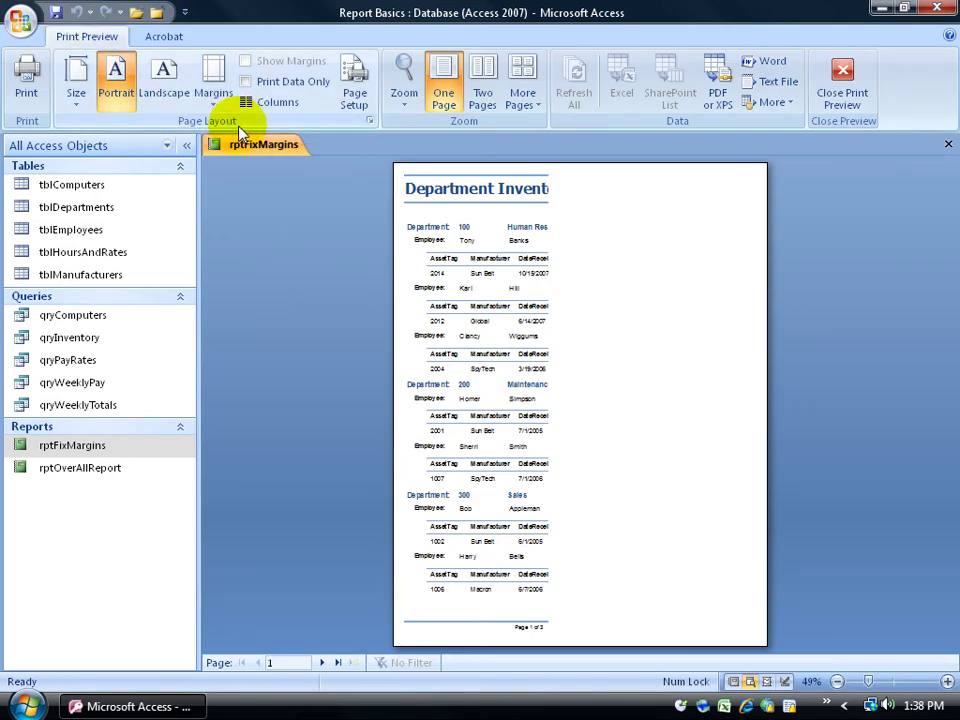
# Set the report's right margin to .25 inches, check its page and column settings, and apply the page setup
pyautogui.click(220, 100)
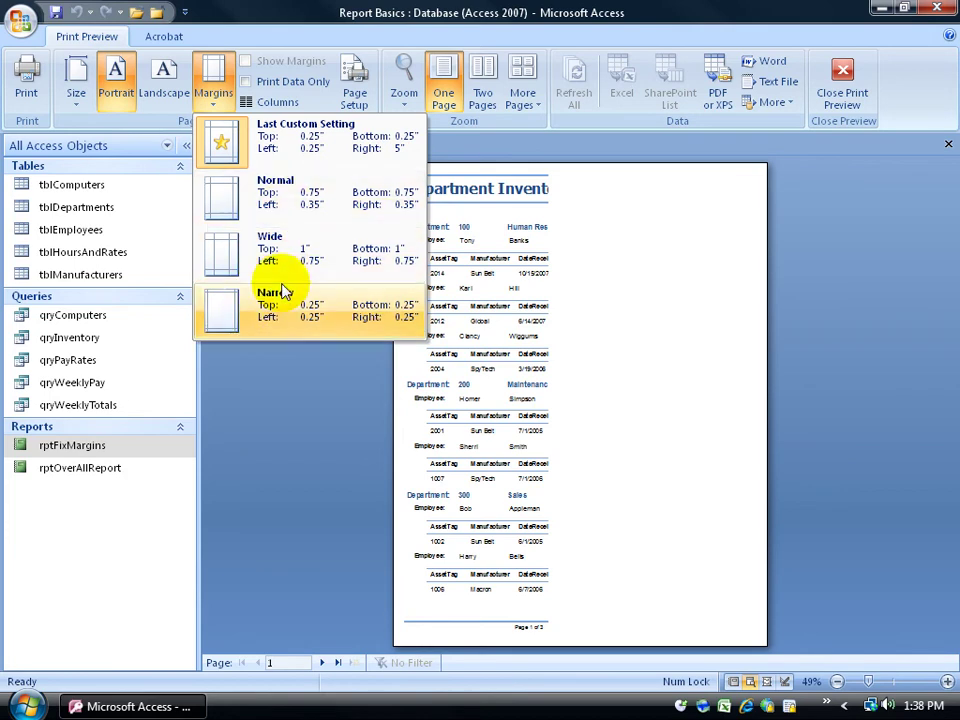
pyautogui.click(376, 46)
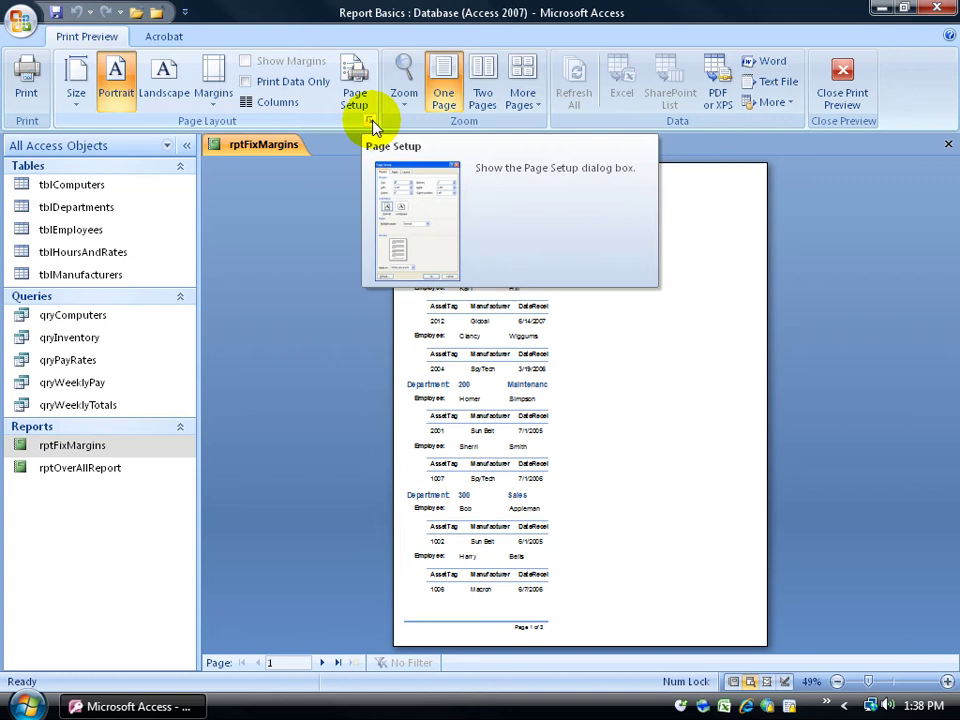
pyautogui.click(371, 120)
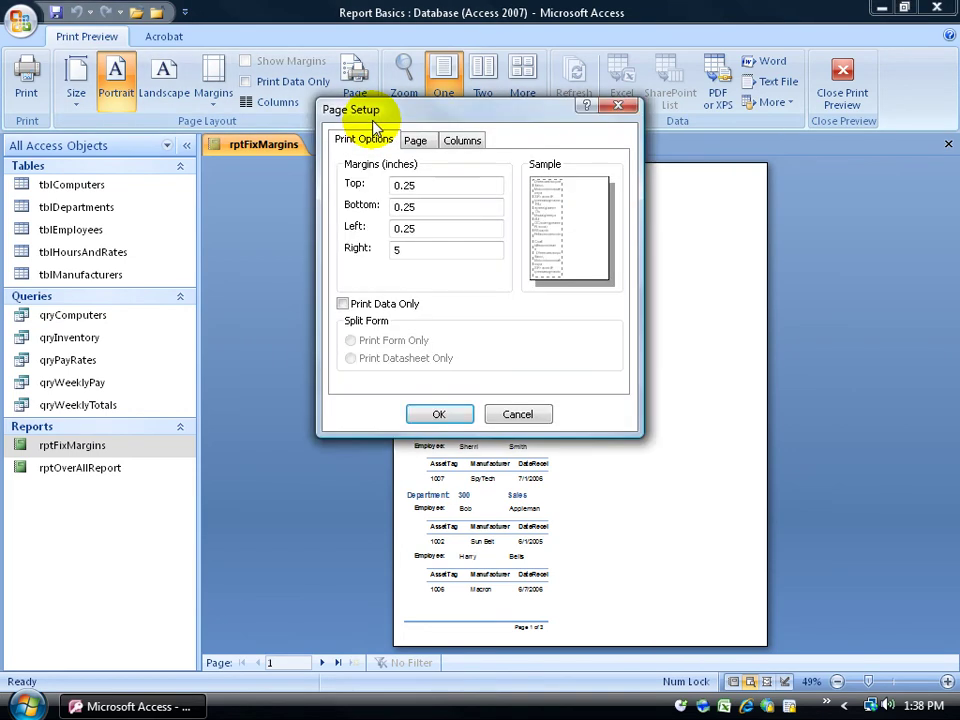
pyautogui.click(406, 250)
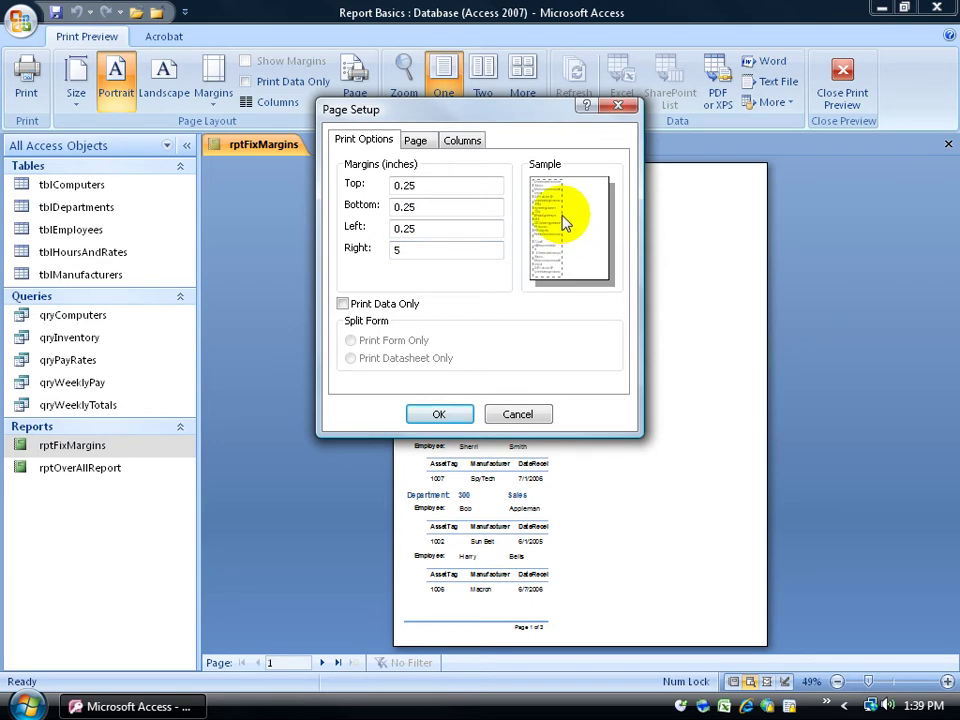
pyautogui.doubleClick(405, 250)
pyautogui.write('.25')
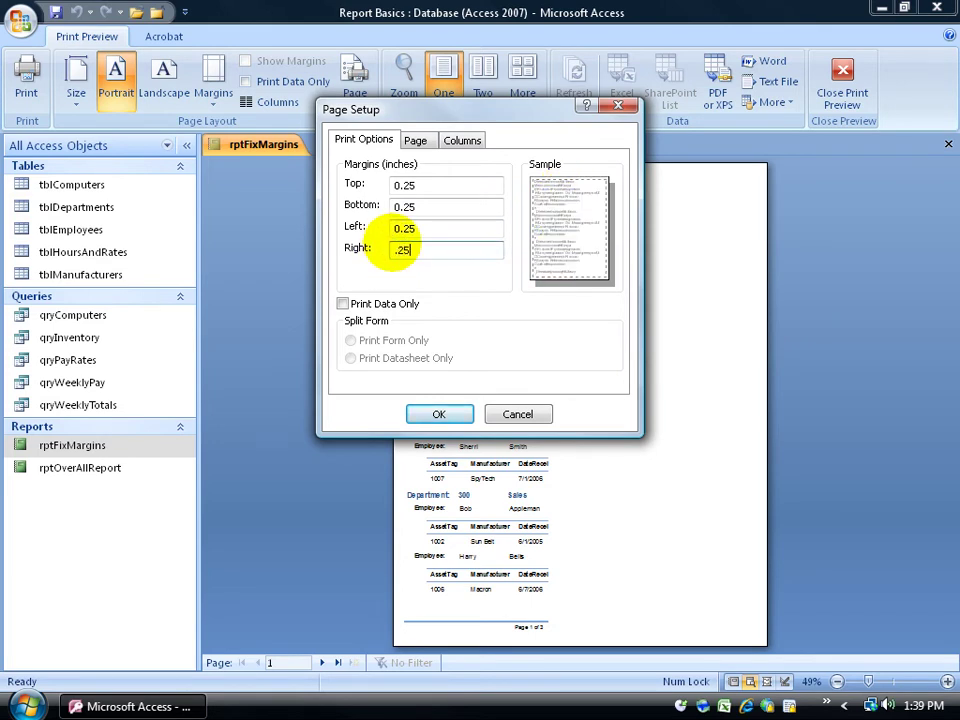
pyautogui.click(420, 141)
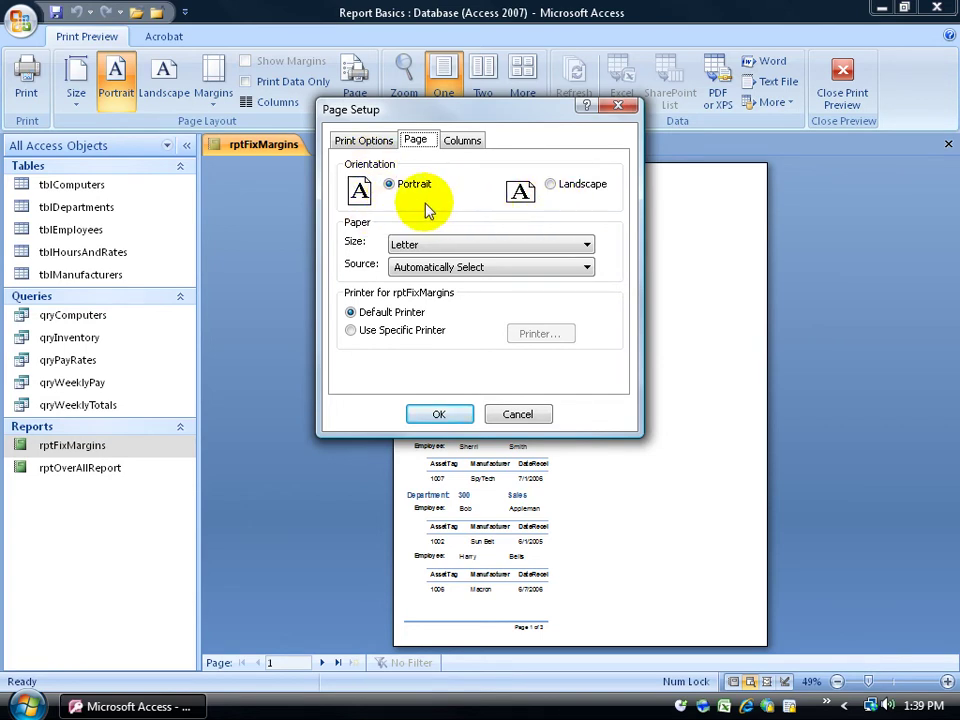
pyautogui.click(464, 145)
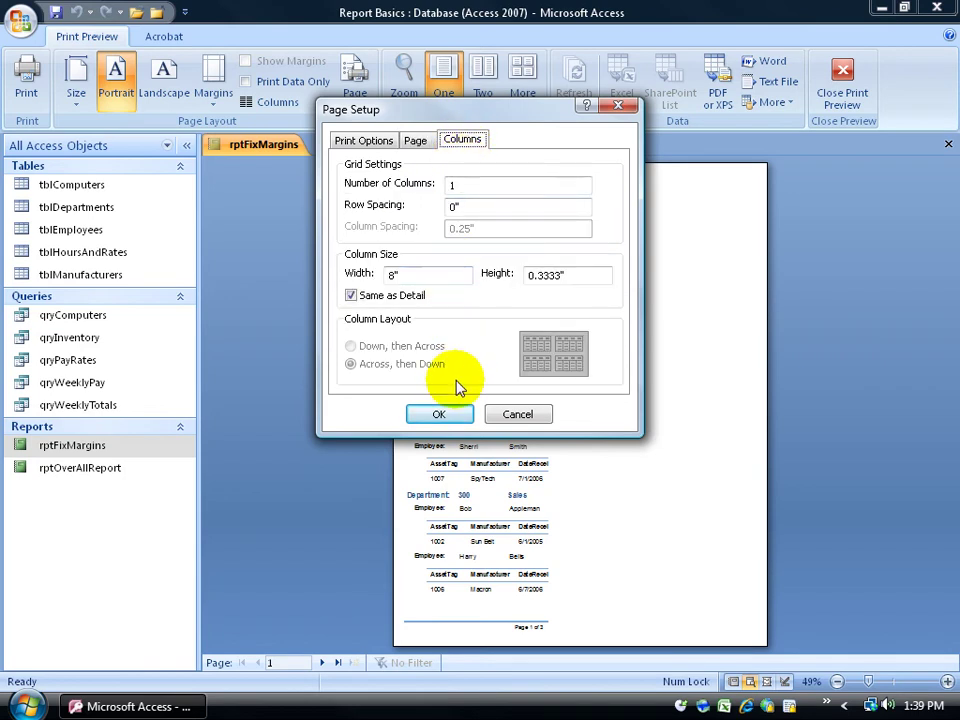
pyautogui.click(447, 417)
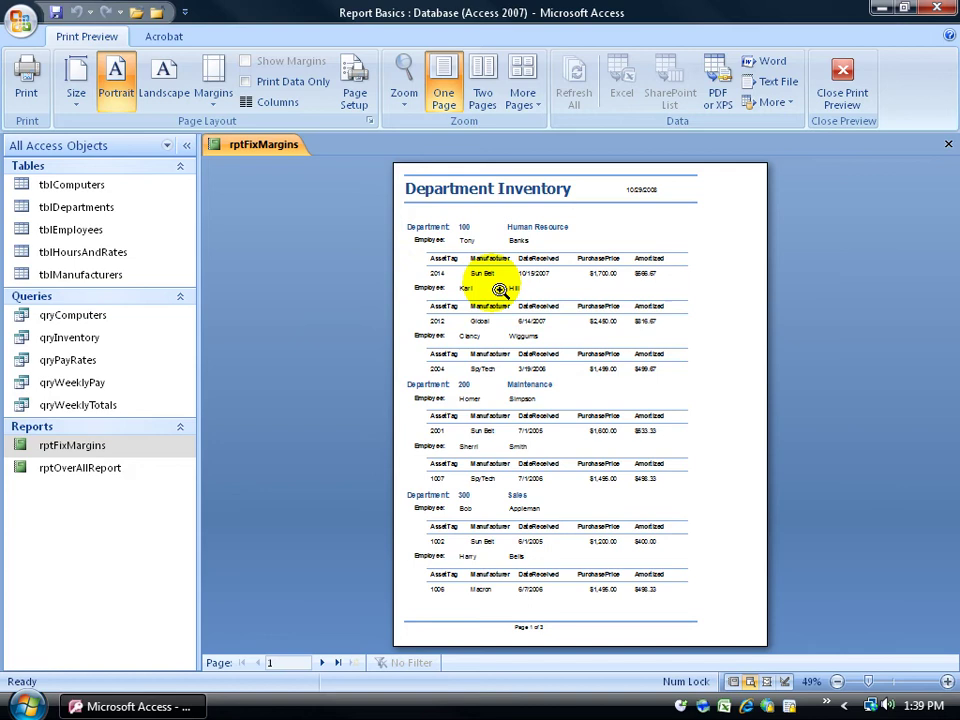
# Inspect the first page of the preview up close and page forward to page 3 to check the layout
pyautogui.click(540, 323)
pyautogui.click(543, 293)
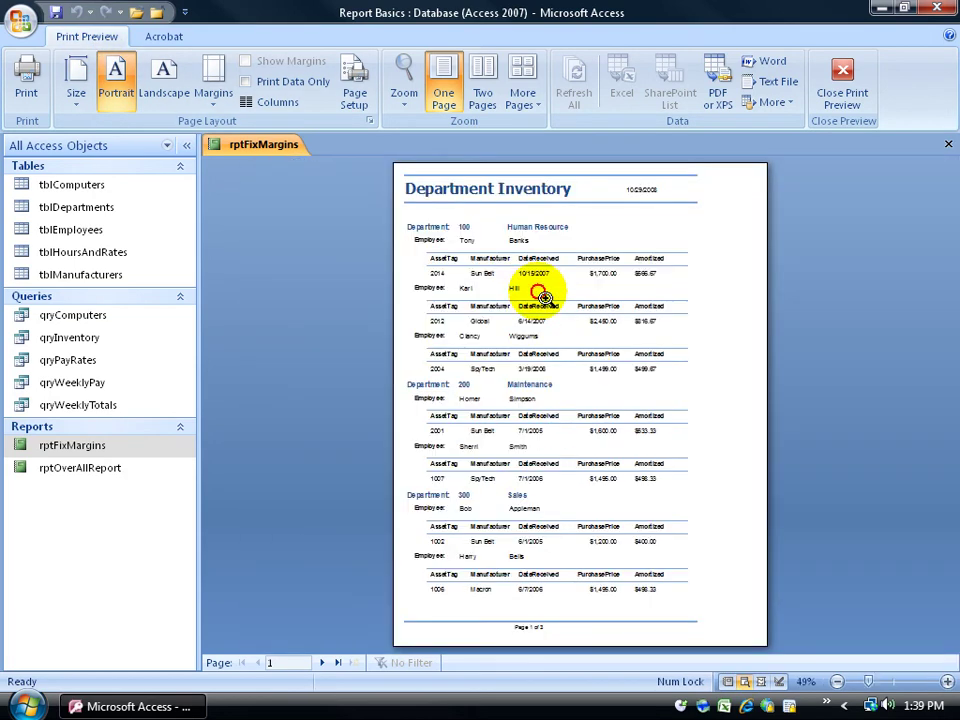
pyautogui.click(322, 663)
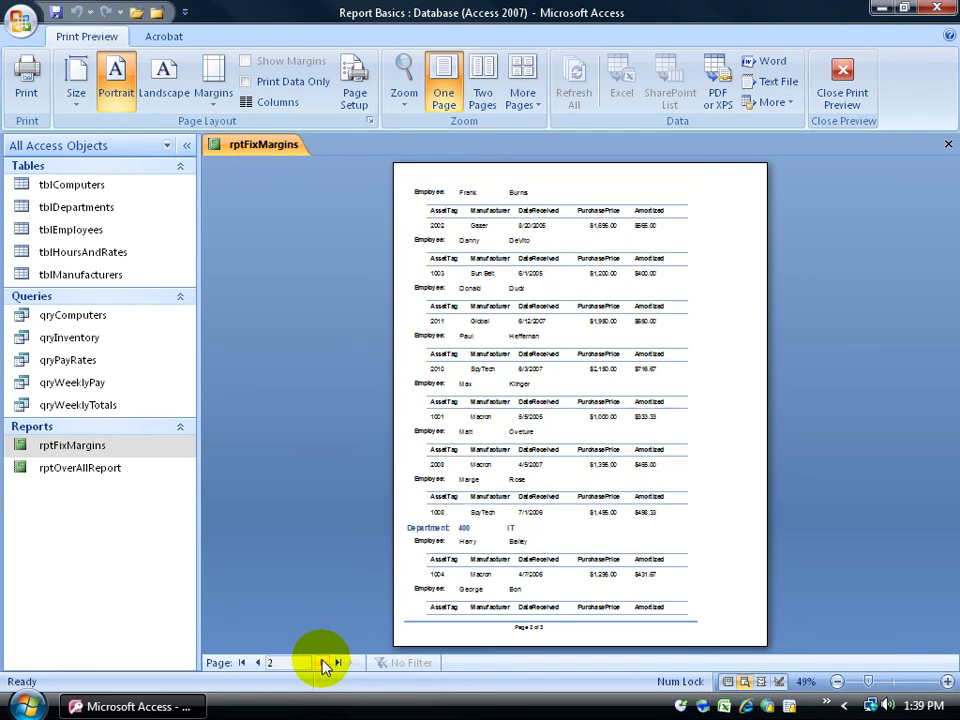
pyautogui.click(322, 663)
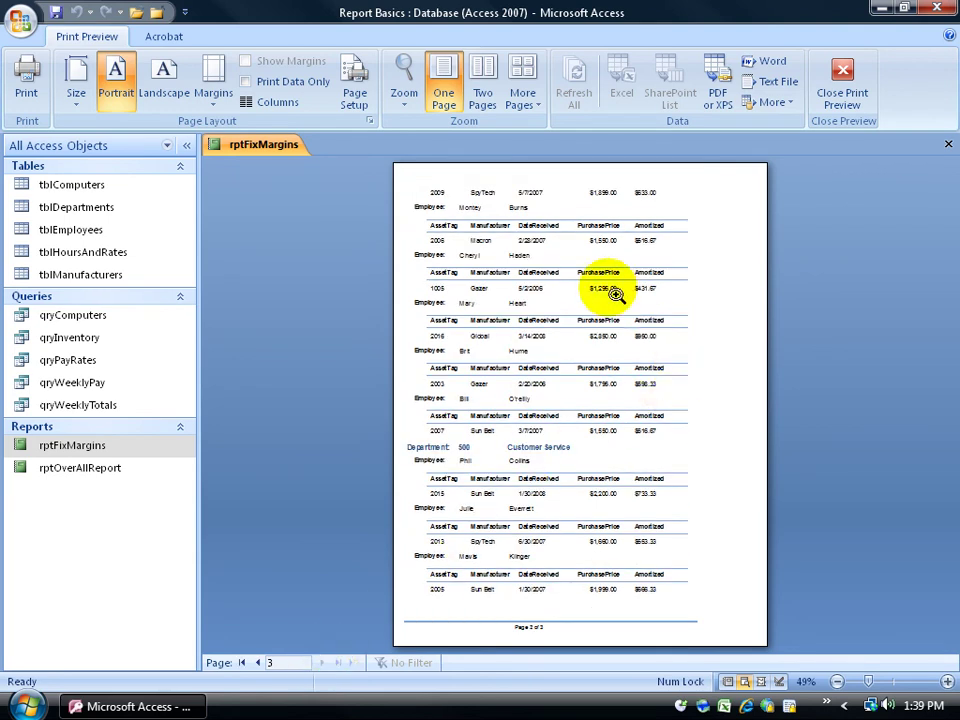
# Return to the first page and view the report two, eight and four pages at a time
pyautogui.click(484, 97)
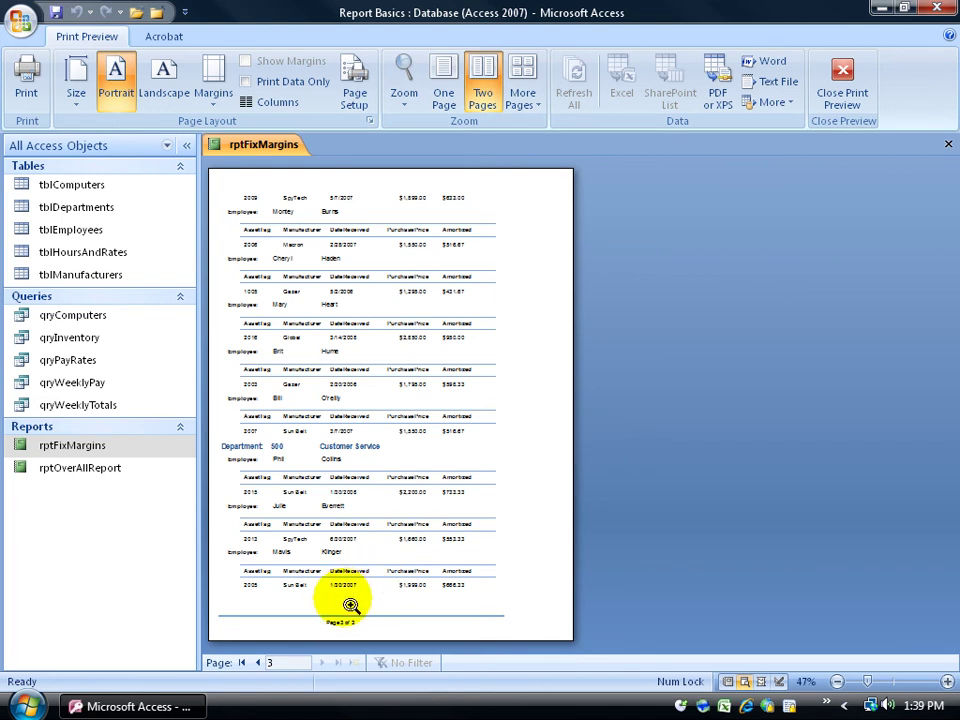
pyautogui.click(243, 663)
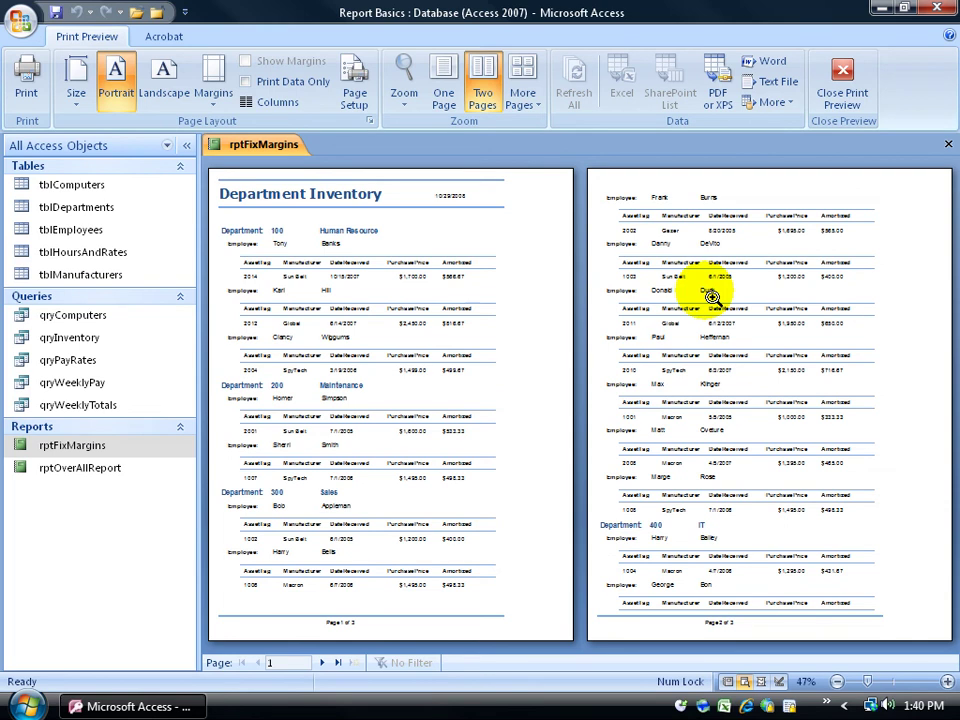
pyautogui.click(522, 98)
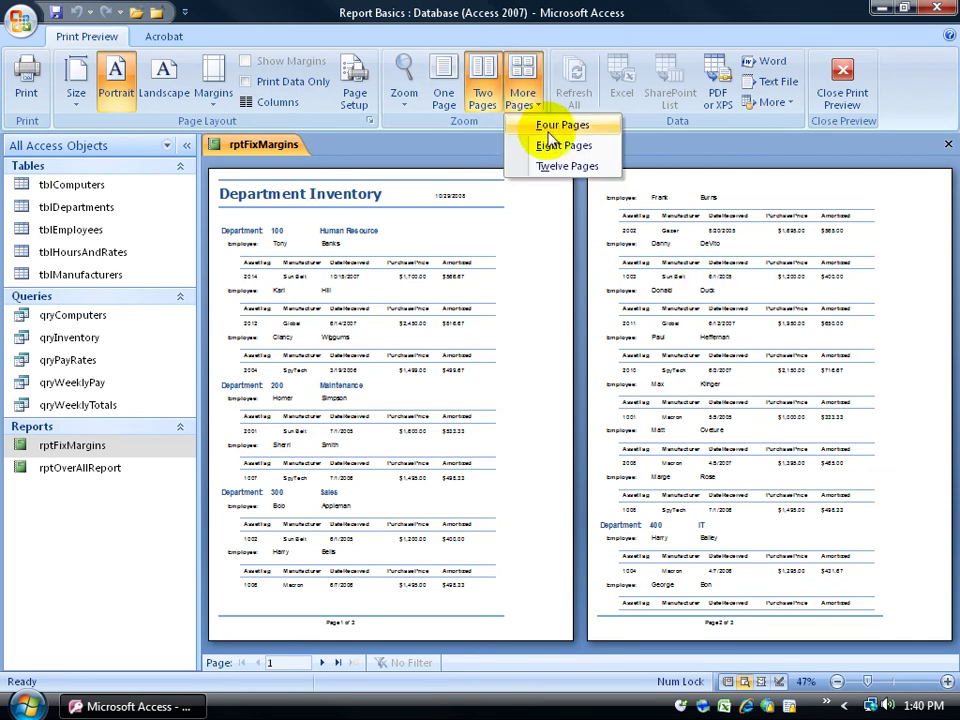
pyautogui.click(562, 149)
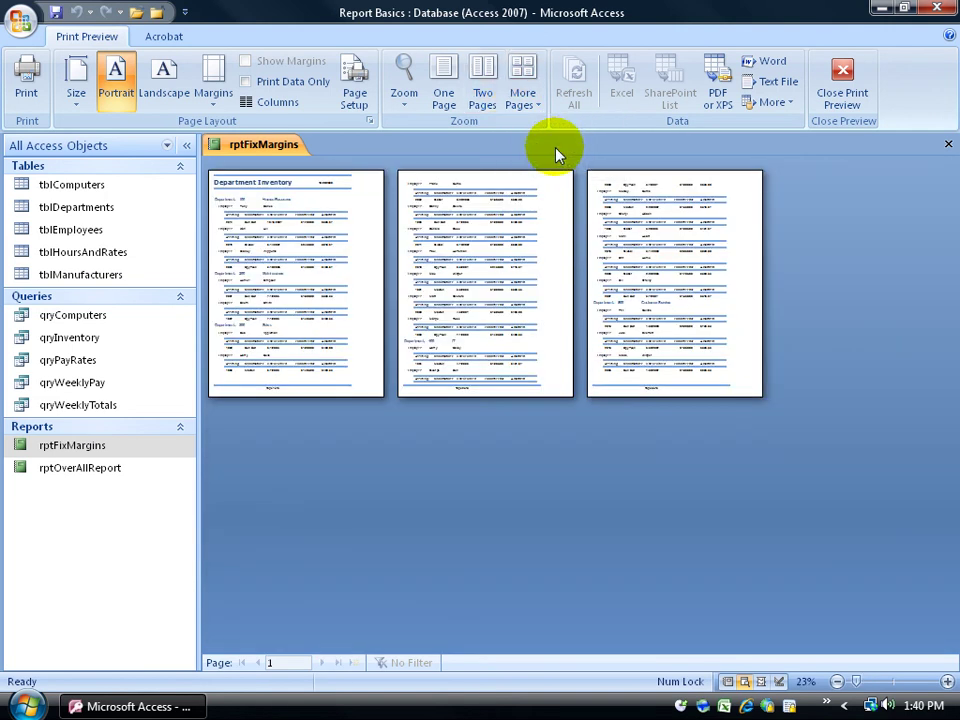
pyautogui.click(524, 100)
pyautogui.click(542, 128)
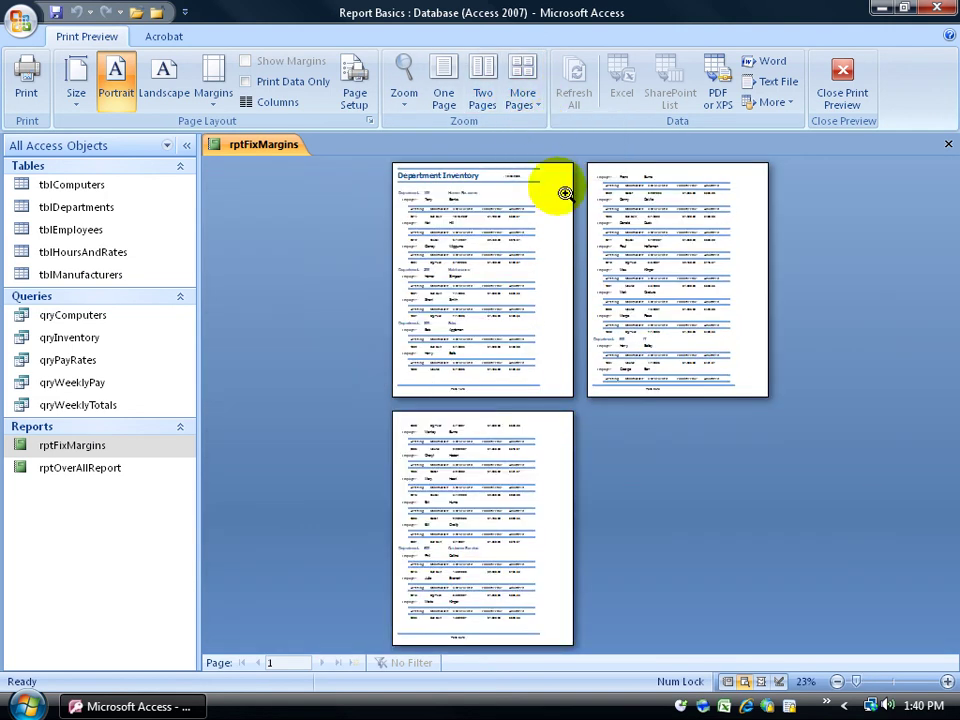